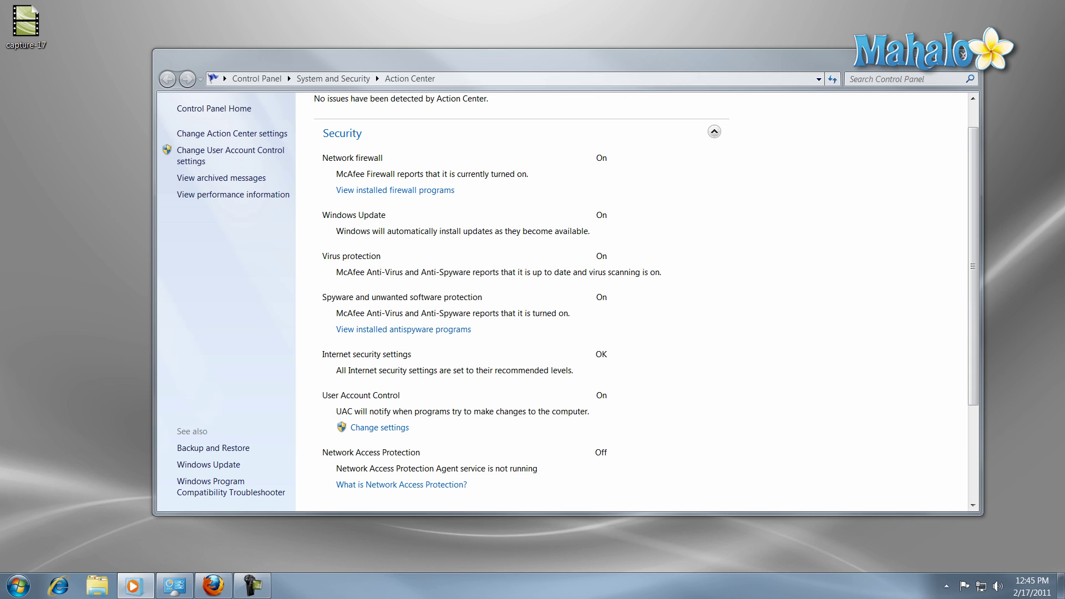
Step: Expand Maintenance and Security so firewall, Windows Update and virus protection show as On
{"action": "left_click", "coordinate": [354, 135]}
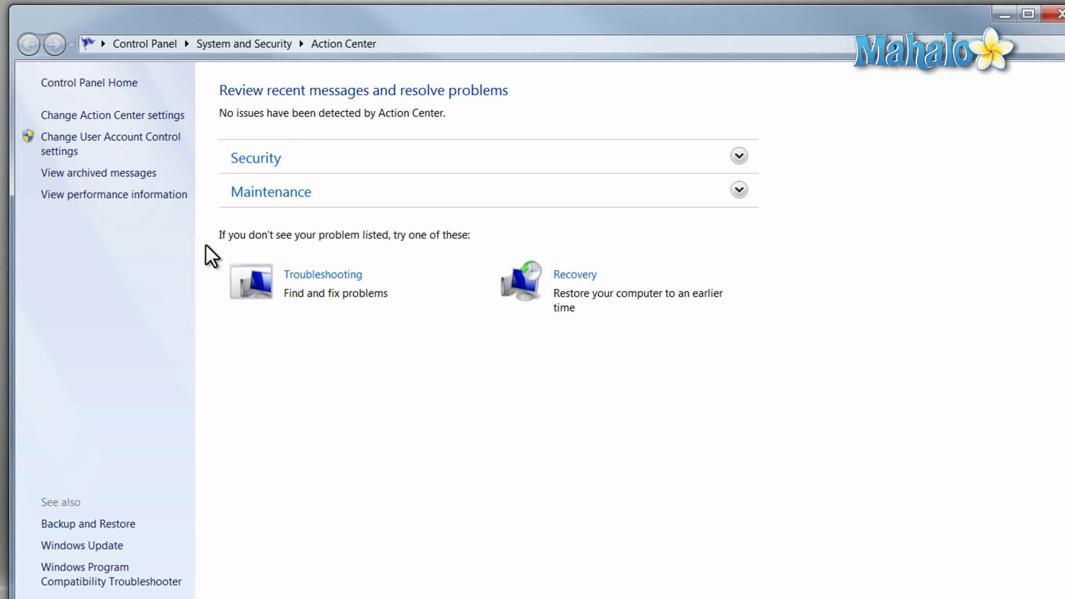
{"action": "left_click", "coordinate": [418, 197]}
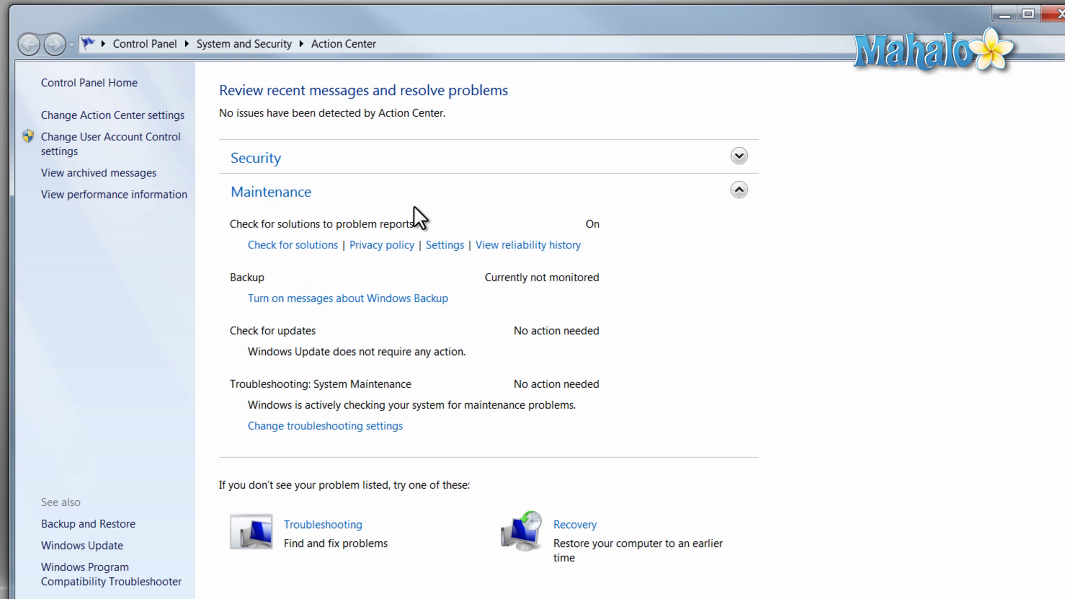
{"action": "left_click", "coordinate": [360, 160]}
{"action": "left_click", "coordinate": [391, 147]}
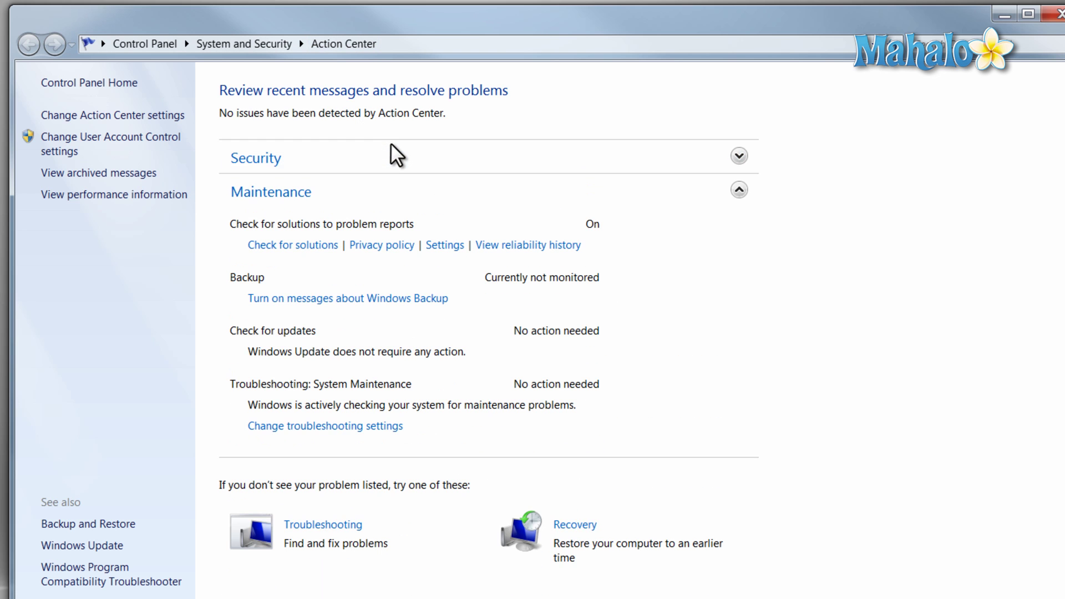
{"action": "left_click", "coordinate": [390, 147]}
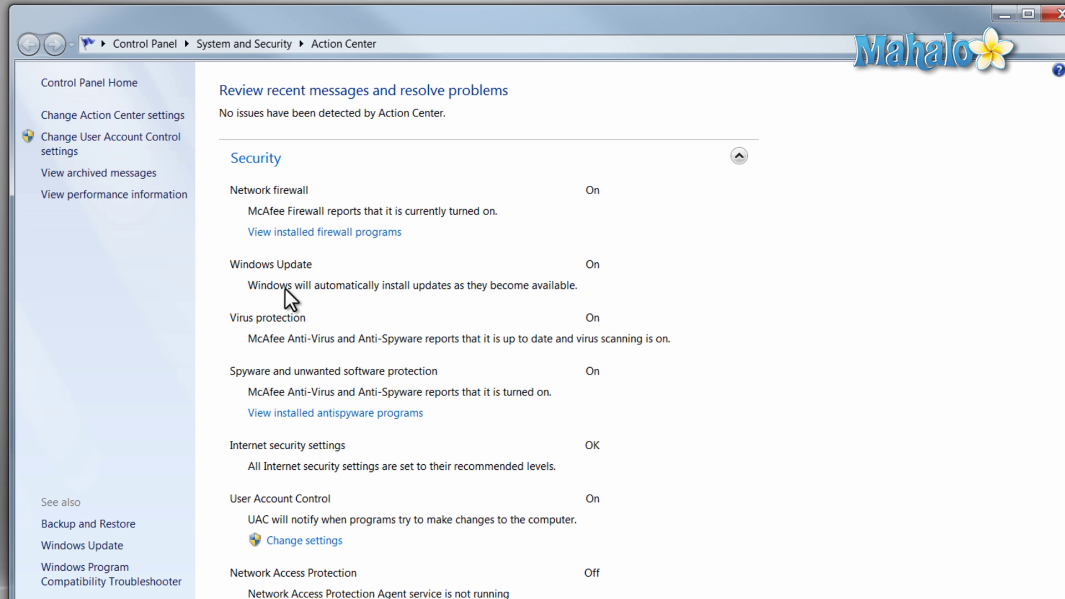
Step: Collapse Security and open Action Center from the tray flag's shortcut menu
{"action": "left_click", "coordinate": [304, 159]}
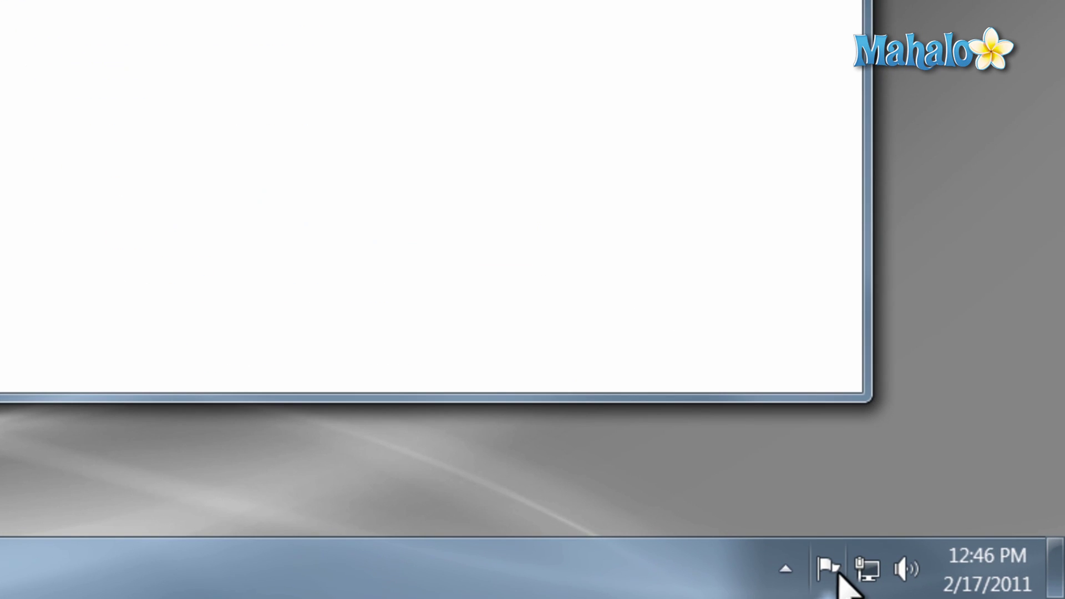
{"action": "right_click", "coordinate": [829, 568]}
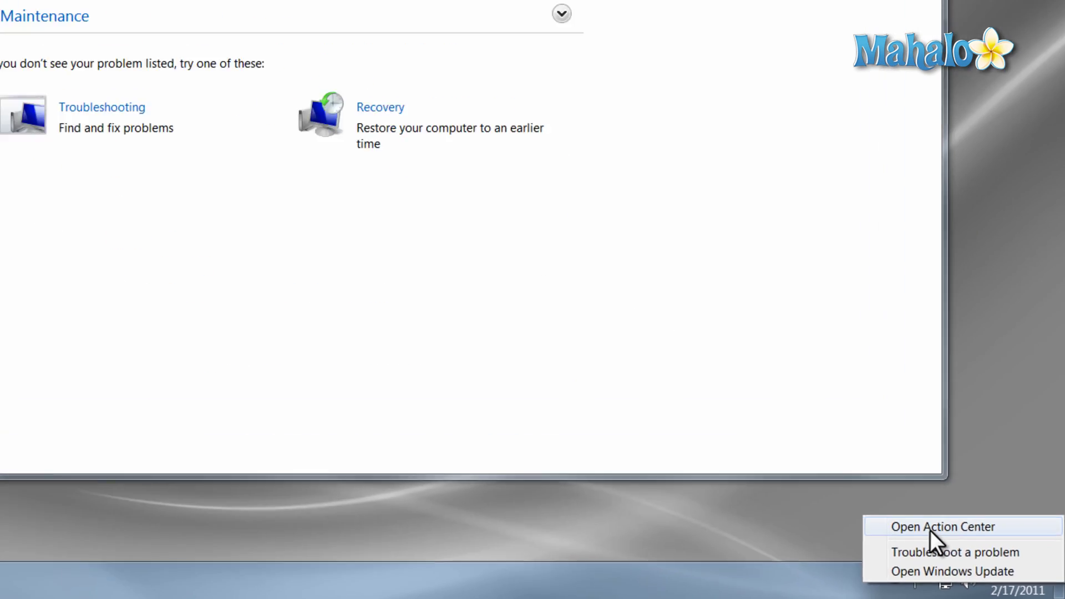
{"action": "left_click", "coordinate": [846, 481]}
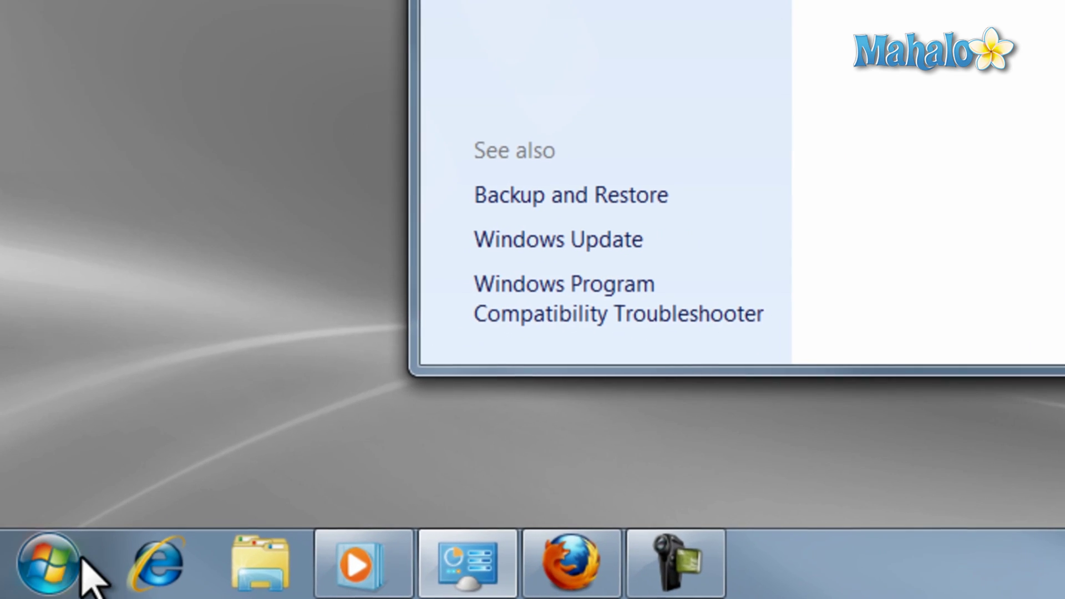
Step: Reopen Action Center through Control Panel's 'Review your computer's status' link
{"action": "left_click", "coordinate": [22, 587]}
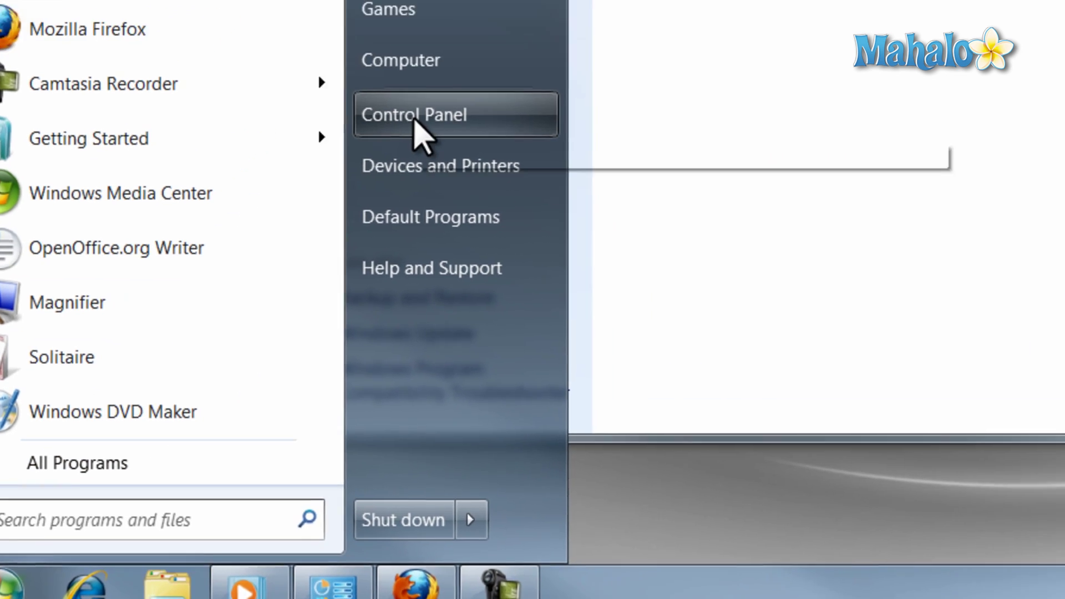
{"action": "left_click", "coordinate": [469, 45]}
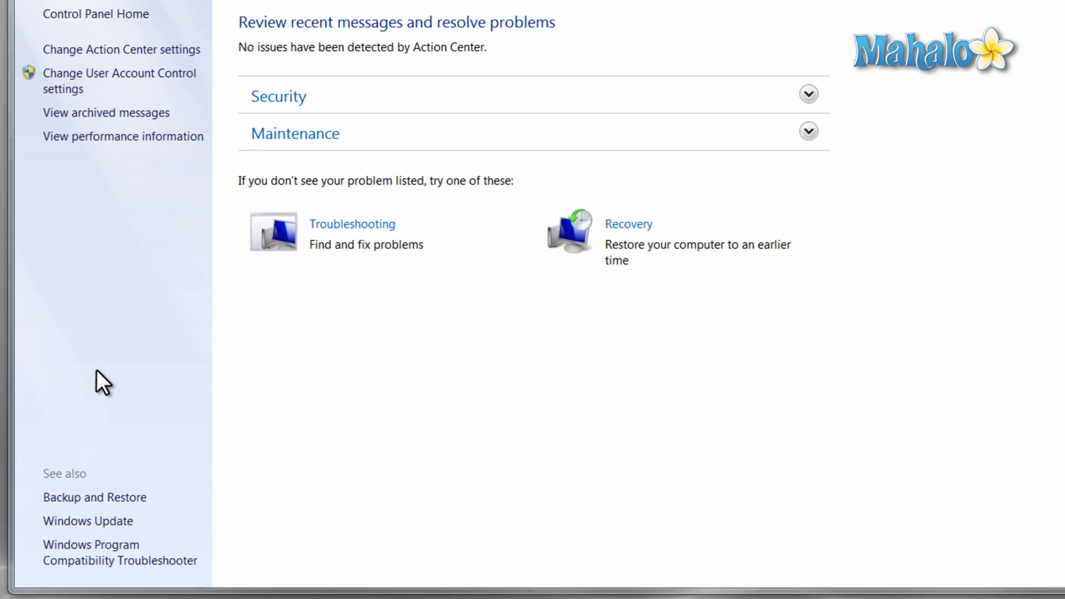
{"action": "left_click", "coordinate": [337, 159]}
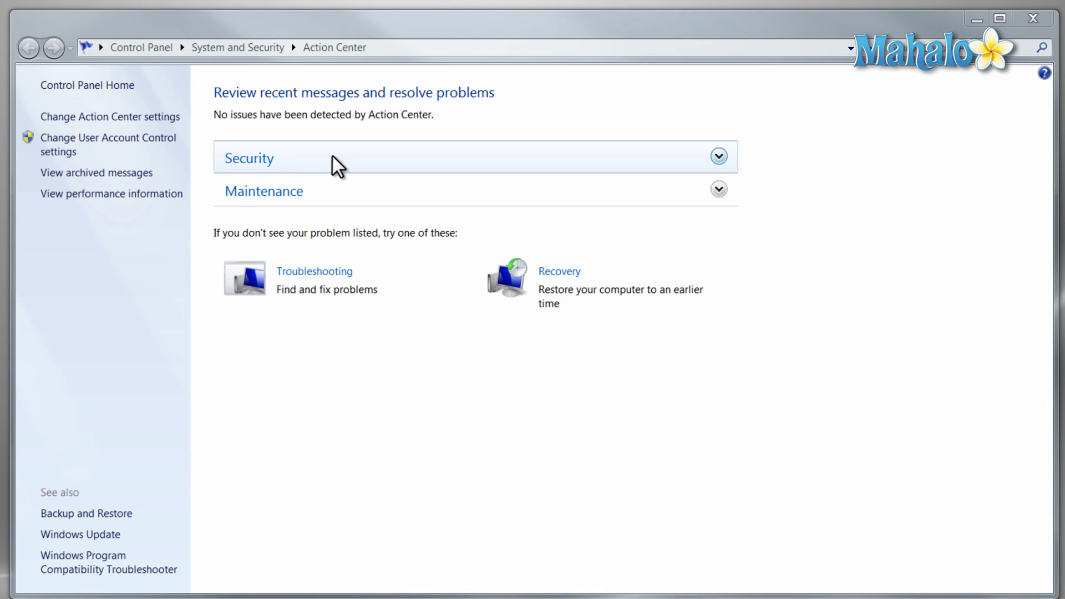
Step: Expand Security and list installed firewalls, checking the McAfee Firewall and Windows Firewall entries
{"action": "left_click", "coordinate": [381, 162]}
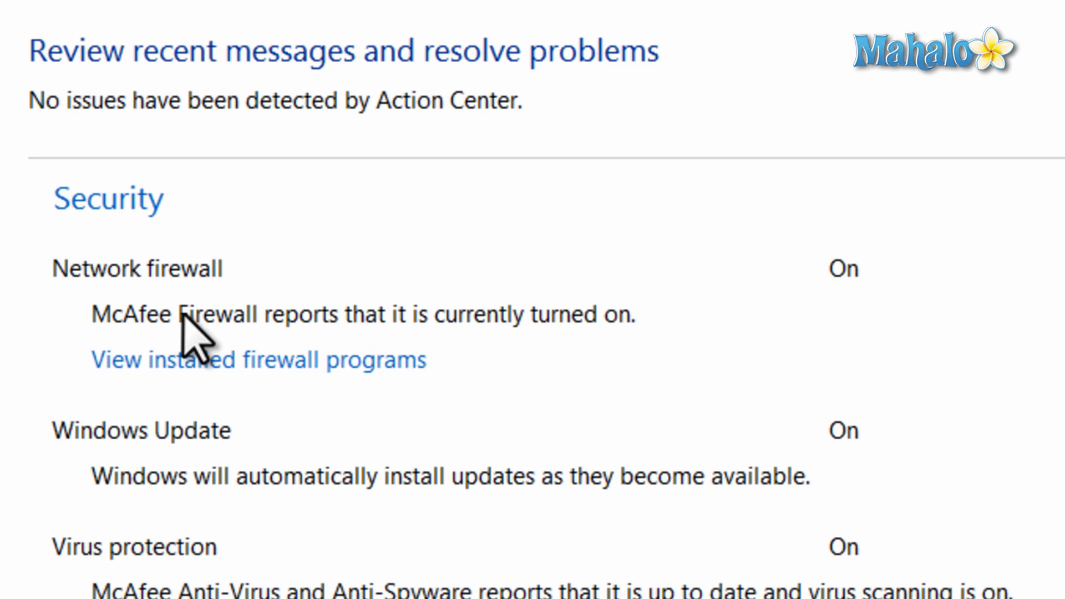
{"action": "left_click", "coordinate": [269, 361]}
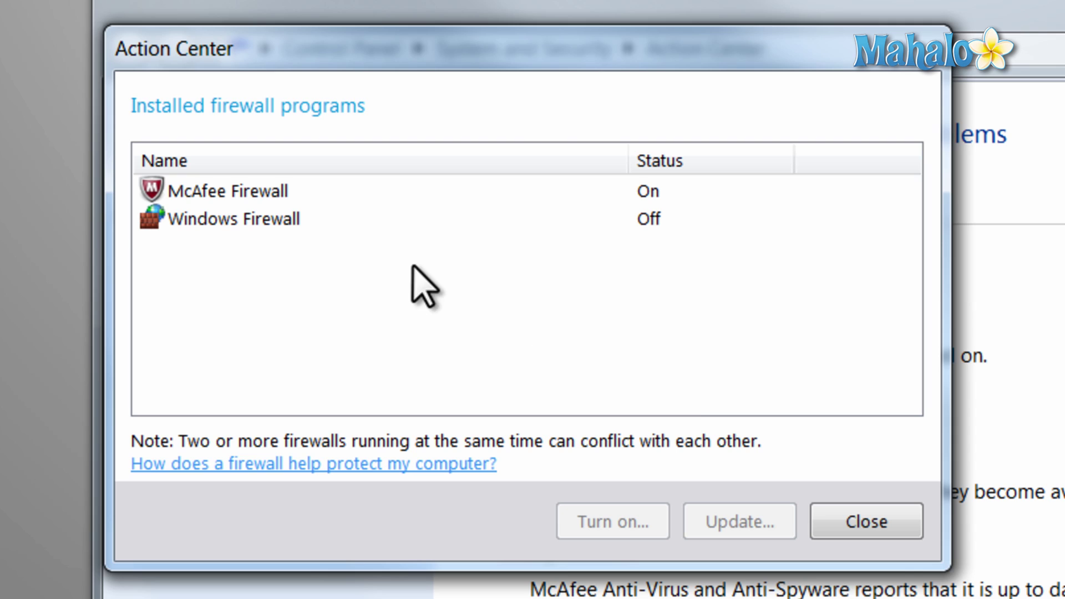
{"action": "left_click", "coordinate": [194, 191]}
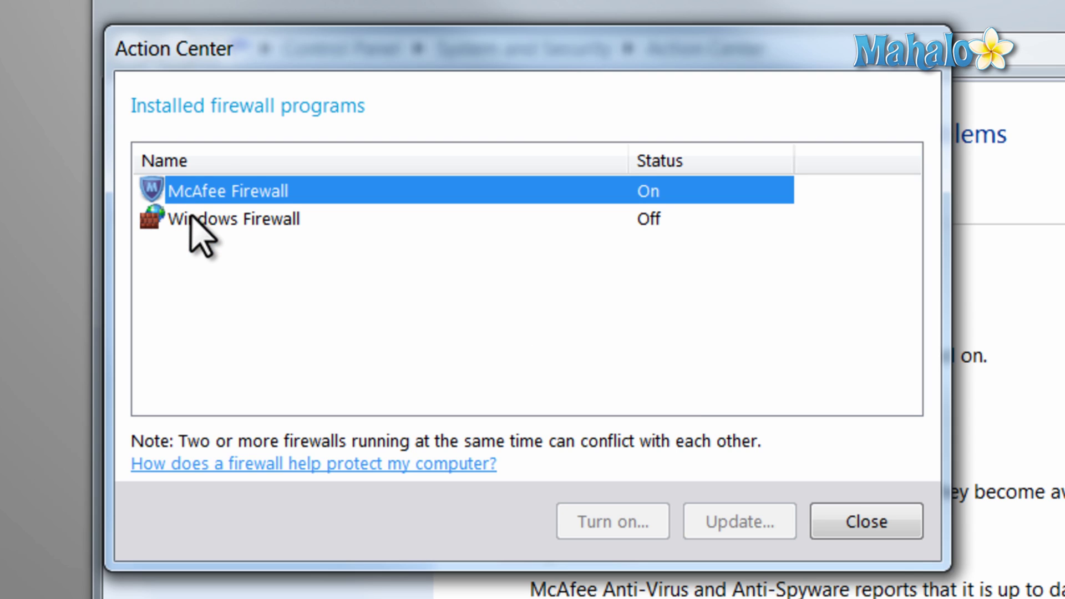
{"action": "left_click", "coordinate": [191, 218]}
{"action": "left_click", "coordinate": [194, 198]}
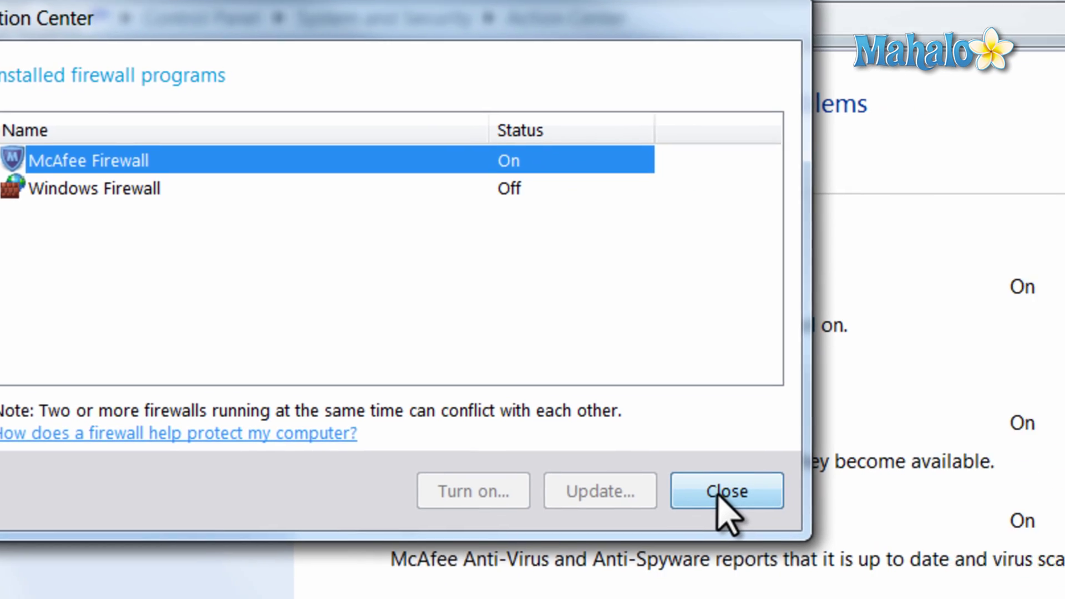
Step: Close the Installed firewall programs dialog
{"action": "left_click", "coordinate": [865, 522]}
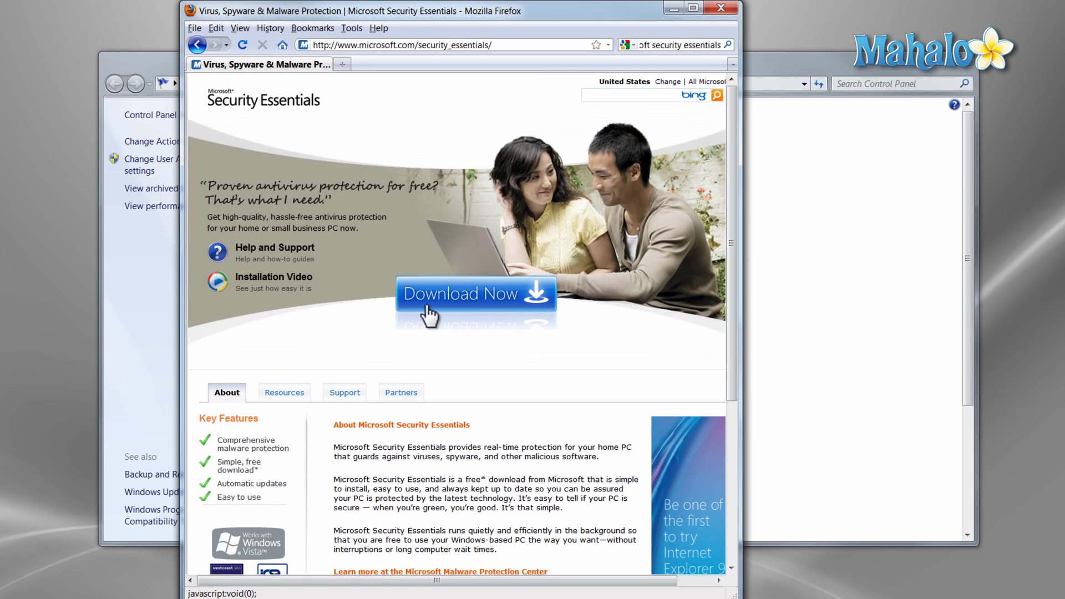
{"action": "left_click", "coordinate": [674, 7]}
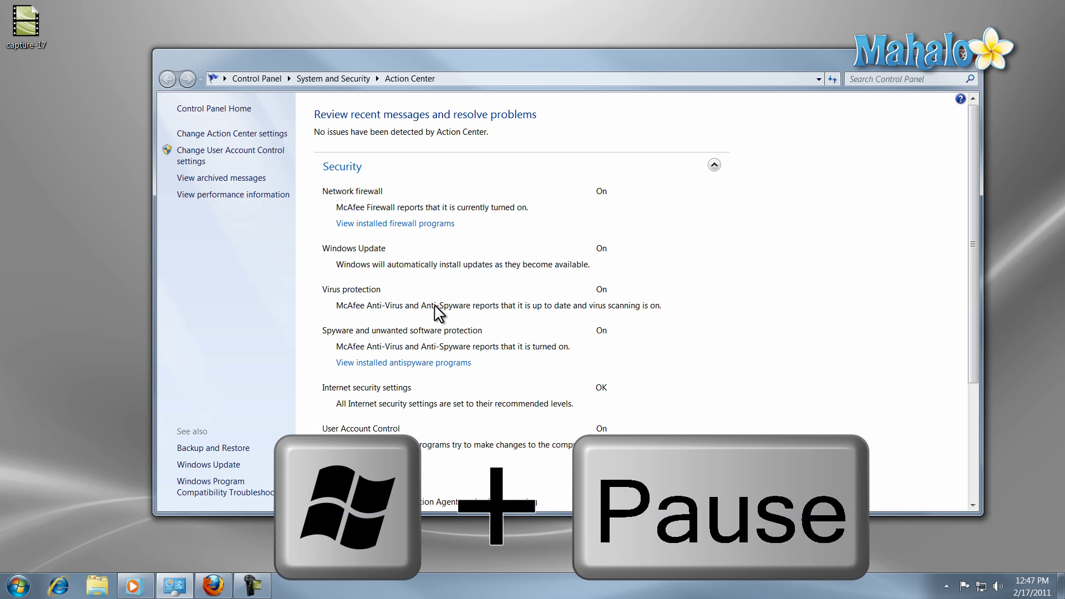
{"action": "key", "text": "super+Pause"}
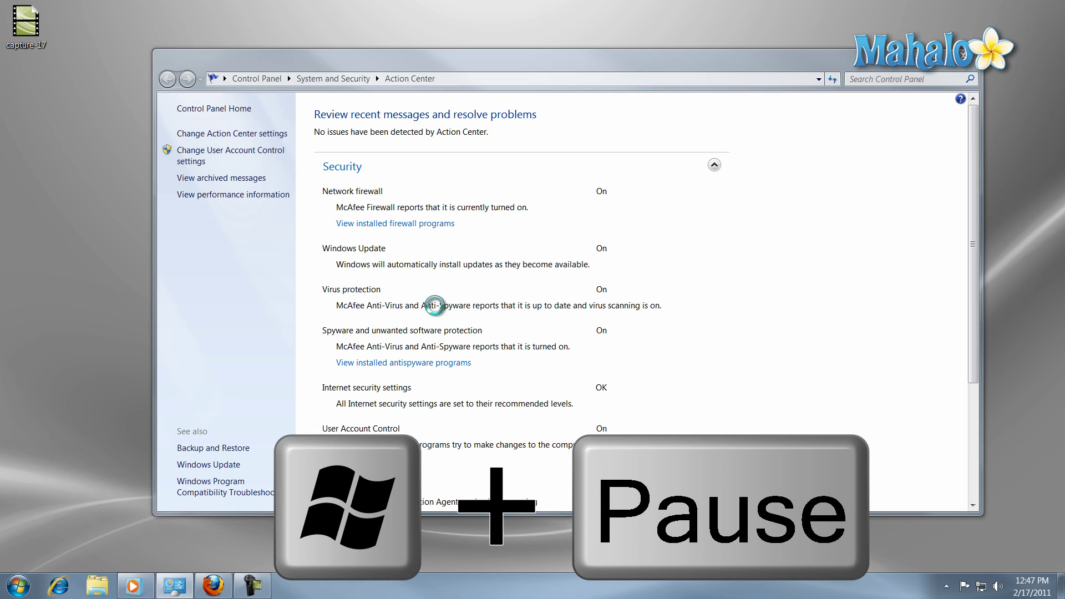
{"action": "scroll", "coordinate": [438, 313], "scroll_direction": "down", "scroll_amount": 3}
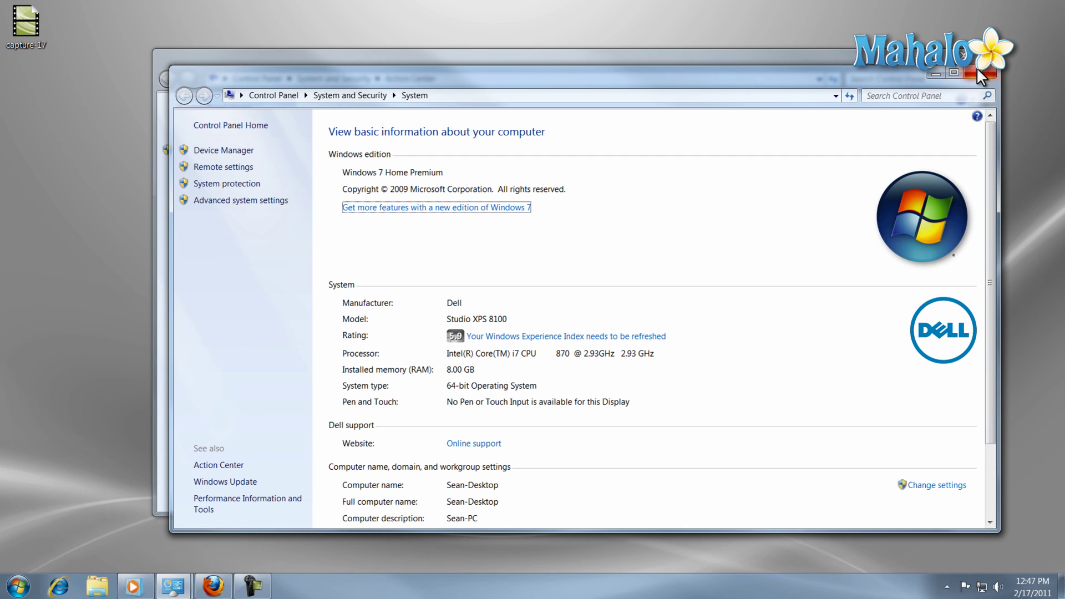
{"action": "left_click", "coordinate": [978, 70]}
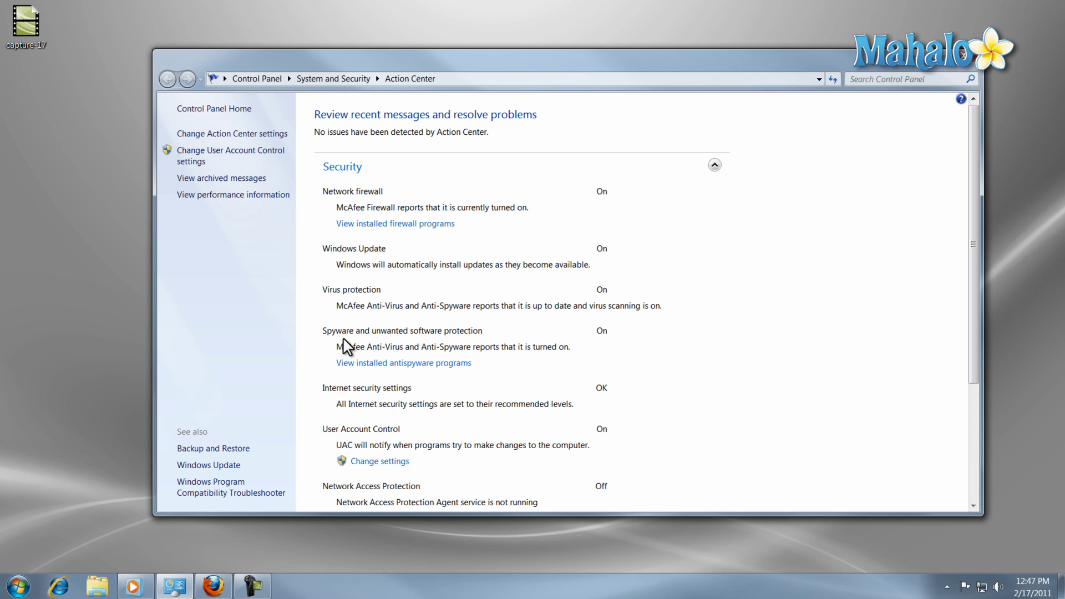
Step: Review installed spyware protection (McAfee On, Windows Defender Off), then close the list
{"action": "left_click", "coordinate": [393, 364]}
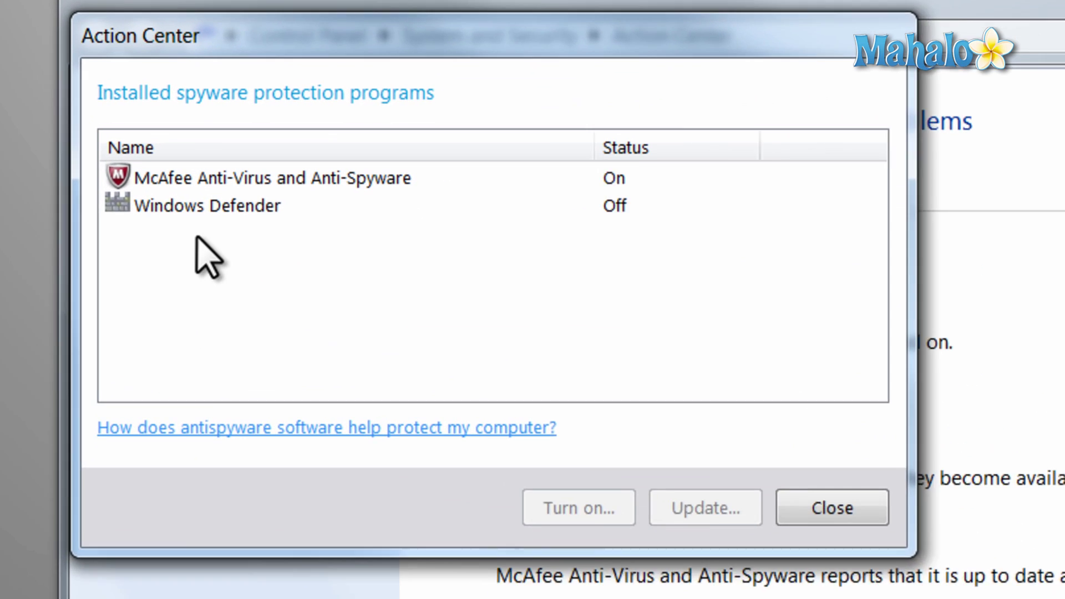
{"action": "left_click", "coordinate": [205, 152]}
{"action": "left_click", "coordinate": [202, 183]}
{"action": "left_click", "coordinate": [194, 217]}
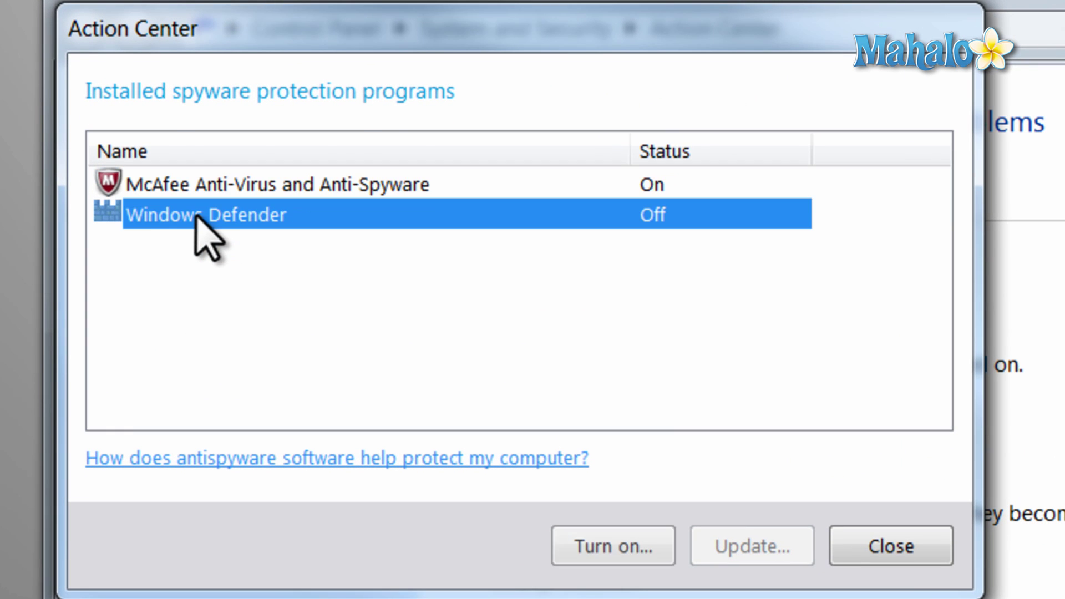
{"action": "left_click", "coordinate": [212, 189]}
{"action": "left_click", "coordinate": [214, 218]}
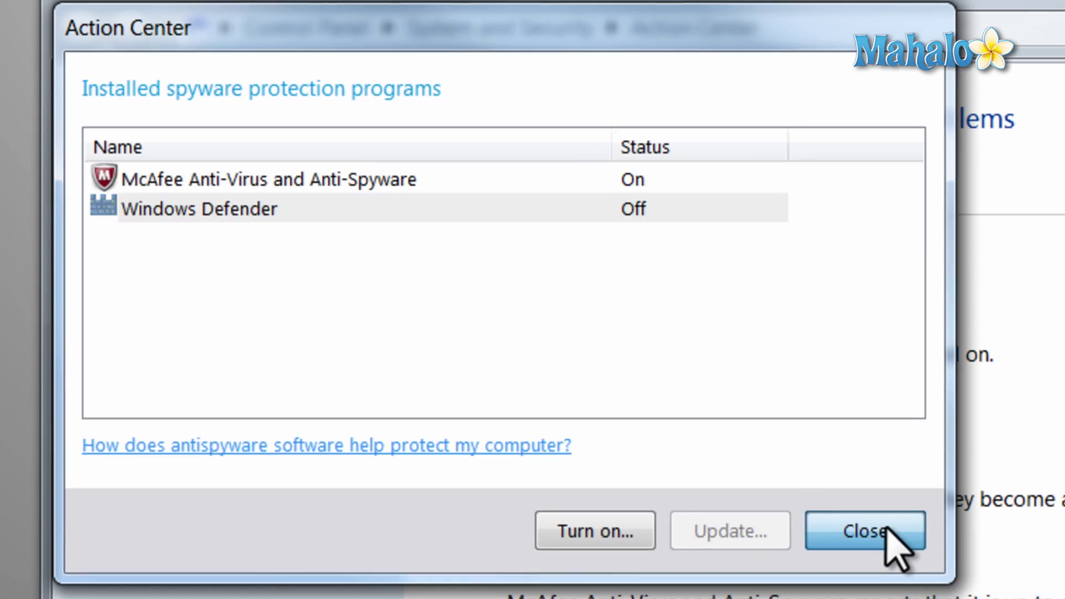
{"action": "left_click", "coordinate": [910, 547]}
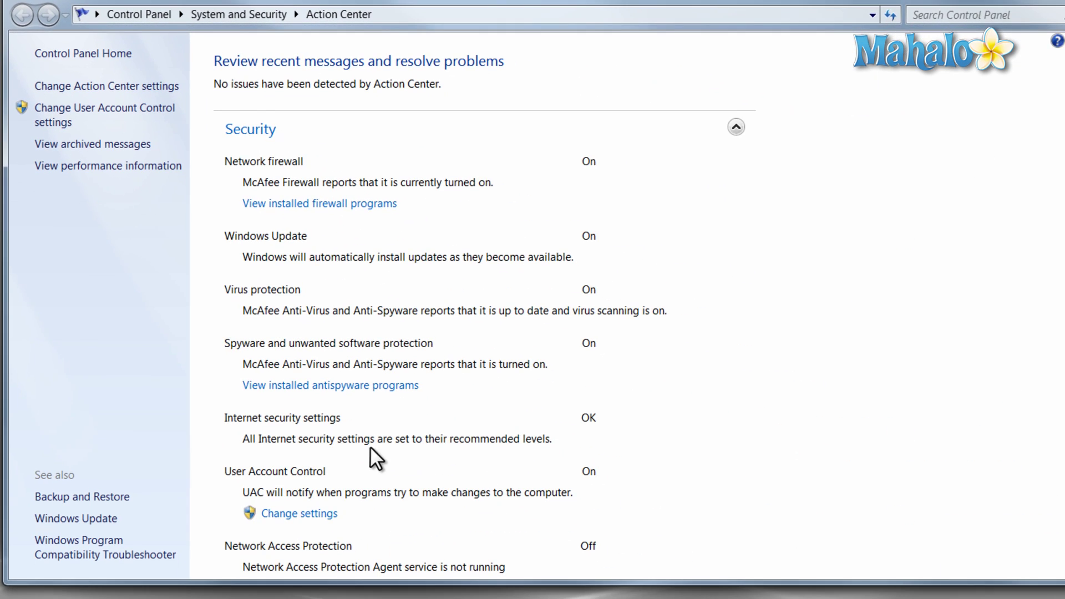
{"action": "scroll", "coordinate": [291, 445], "scroll_direction": "down", "scroll_amount": 2}
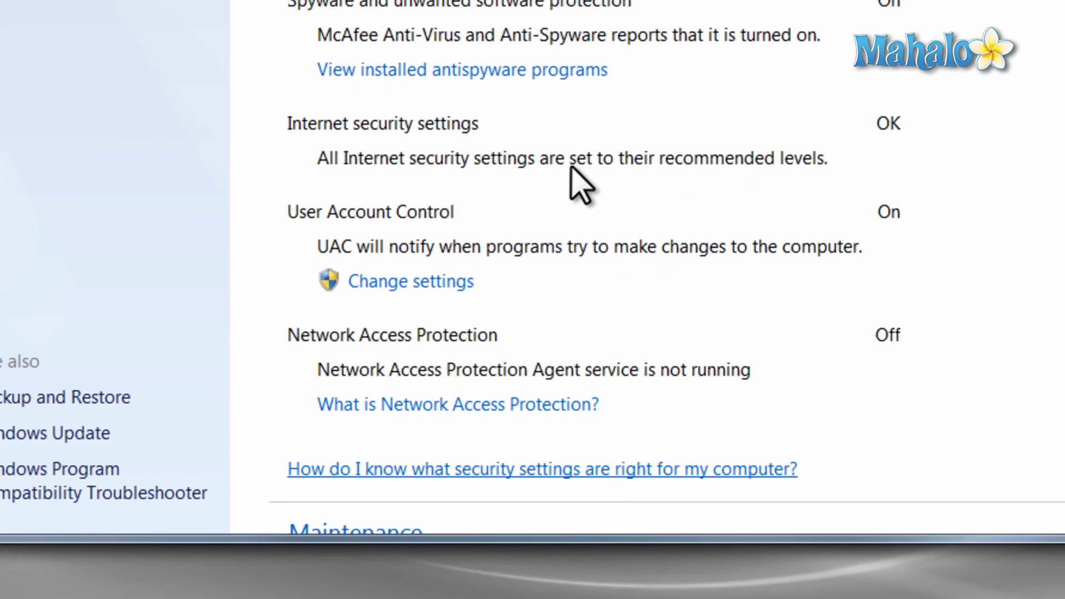
Step: Open Internet Options via Start search 'internet se', preview High security, then cancel
{"action": "key", "text": "super"}
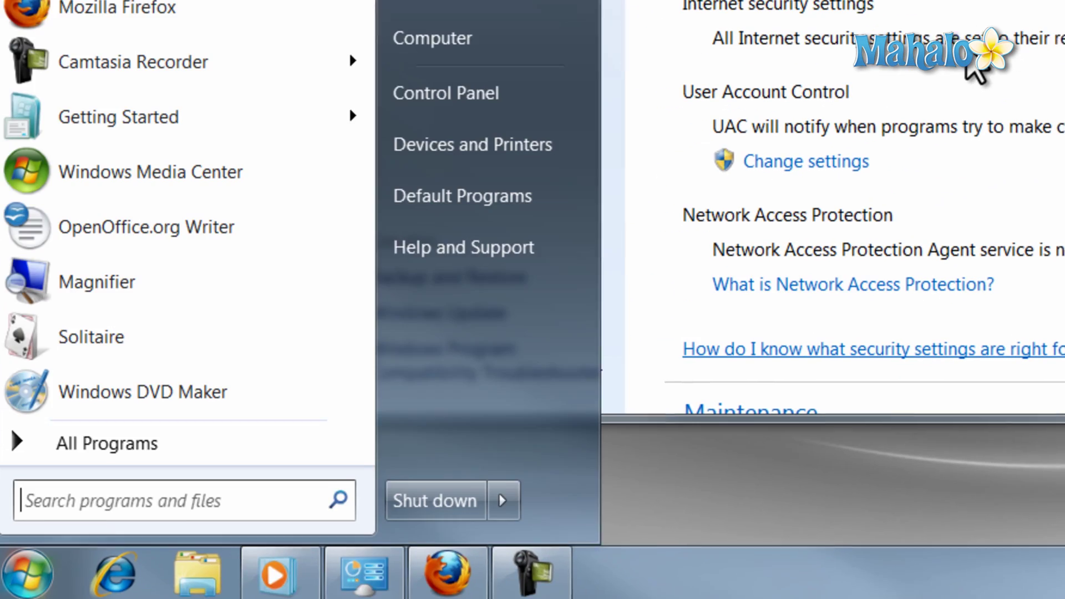
{"action": "type", "text": "internet se"}
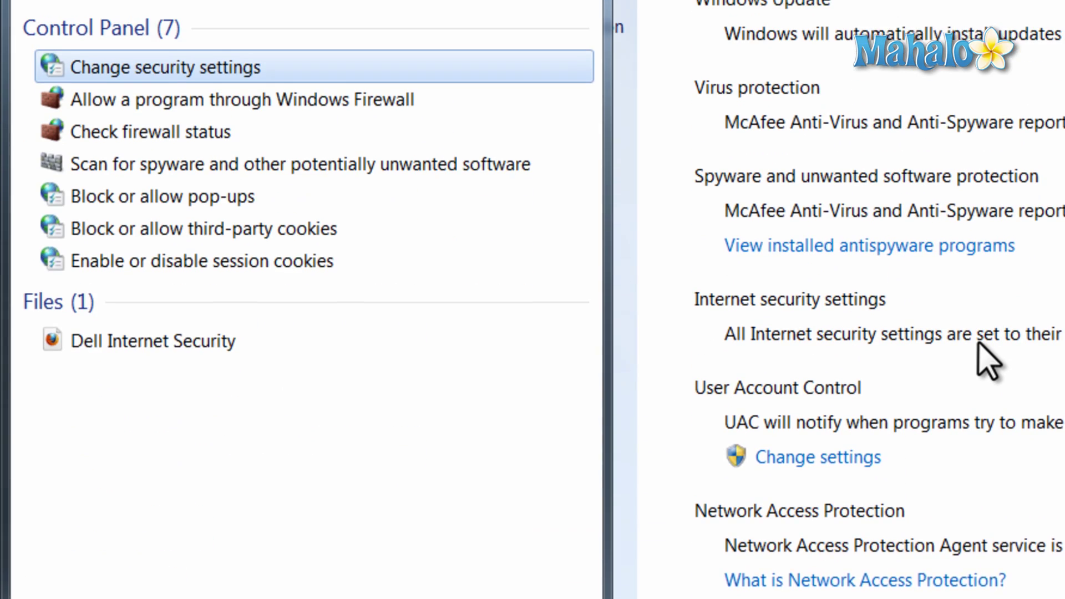
{"action": "key", "text": "Return"}
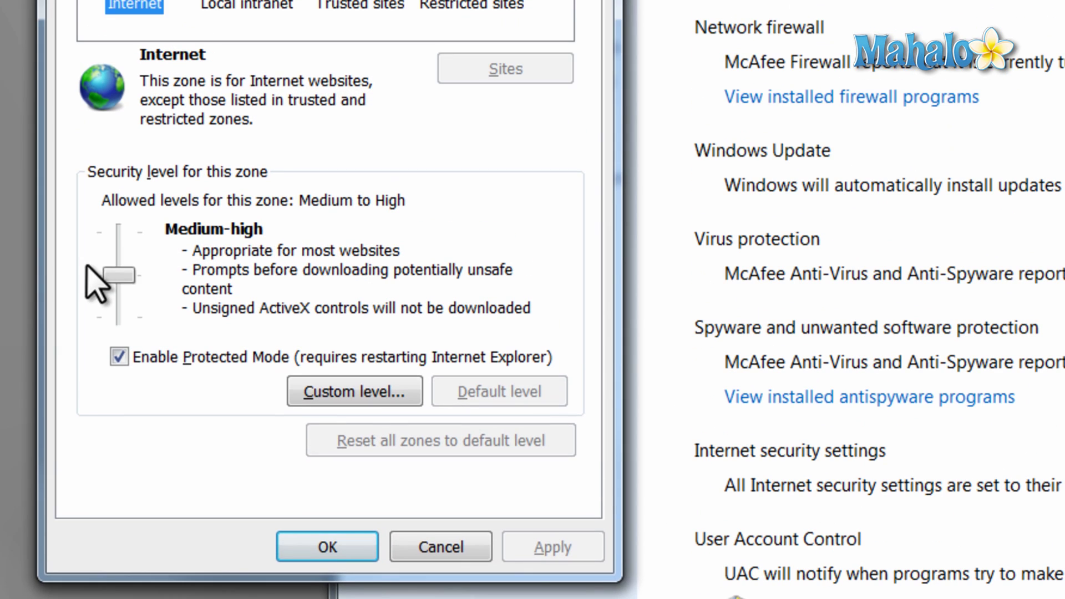
{"action": "left_click", "coordinate": [128, 248]}
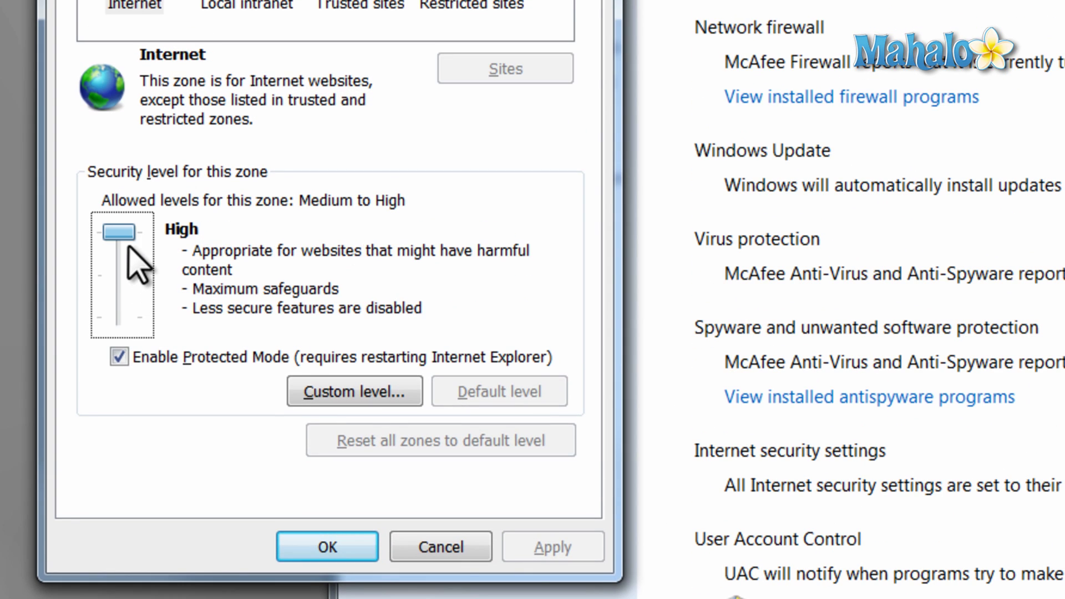
{"action": "left_click_drag", "start_coordinate": [128, 232], "coordinate": [132, 259]}
{"action": "left_click", "coordinate": [481, 544]}
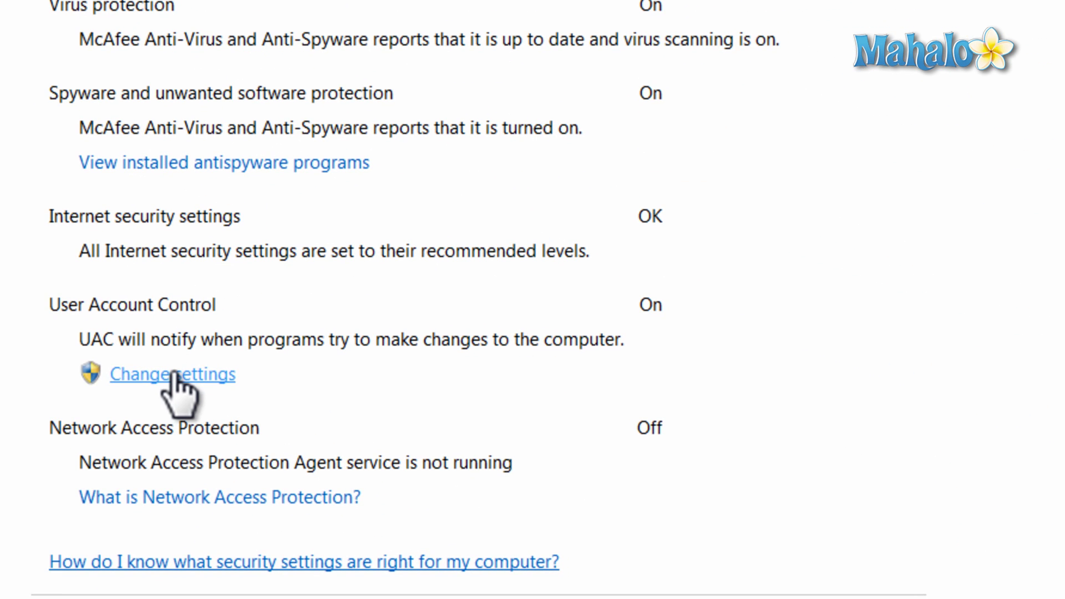
Step: Preview the Always notify and no-dimming UAC levels, returning the slider to Default
{"action": "left_click", "coordinate": [174, 375]}
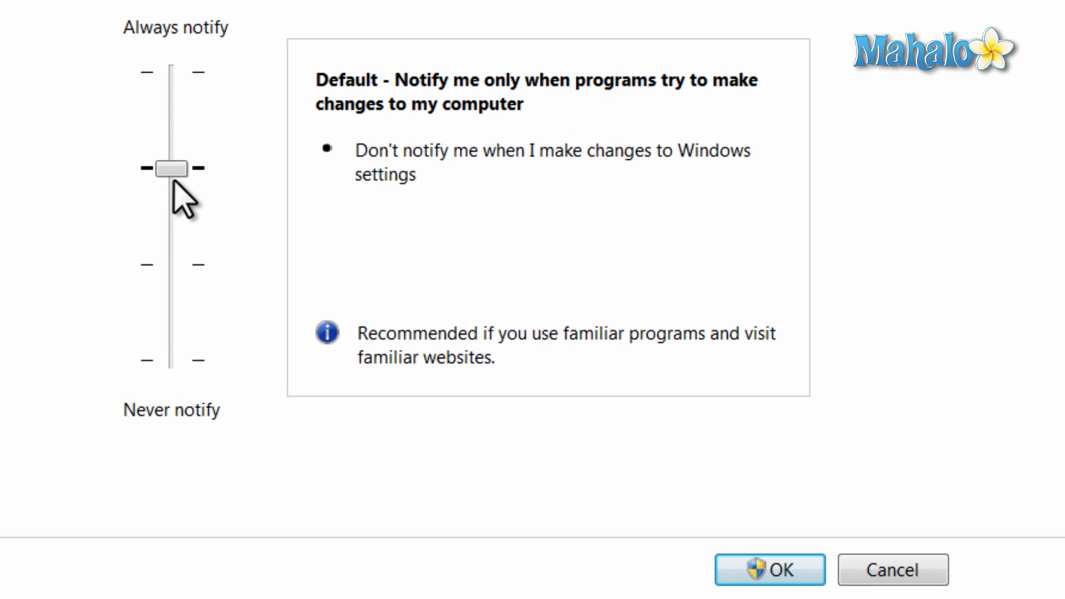
{"action": "mouse_move", "coordinate": [172, 161]}
{"action": "left_mouse_down"}
{"action": "mouse_move", "coordinate": [168, 83]}
{"action": "mouse_move", "coordinate": [171, 159]}
{"action": "left_mouse_up"}
{"action": "mouse_move", "coordinate": [169, 171]}
{"action": "left_mouse_down"}
{"action": "mouse_move", "coordinate": [172, 382]}
{"action": "mouse_move", "coordinate": [190, 290]}
{"action": "mouse_move", "coordinate": [181, 171]}
{"action": "left_mouse_up"}
Step: Cancel the UAC settings and scroll through the Action Center page
{"action": "left_click", "coordinate": [882, 566]}
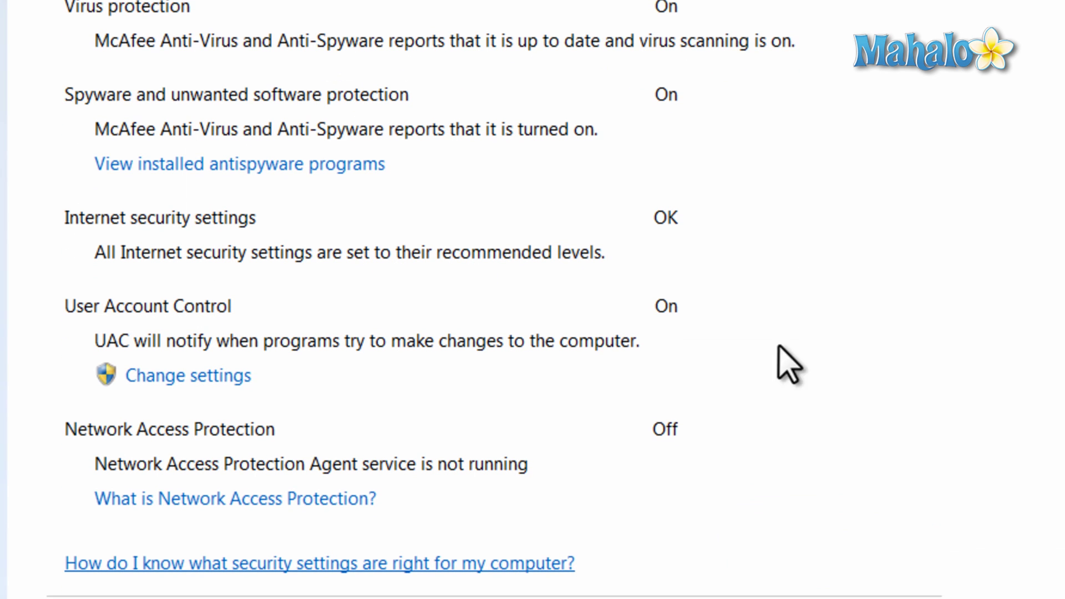
{"action": "scroll", "coordinate": [355, 308], "scroll_direction": "down", "scroll_amount": 1}
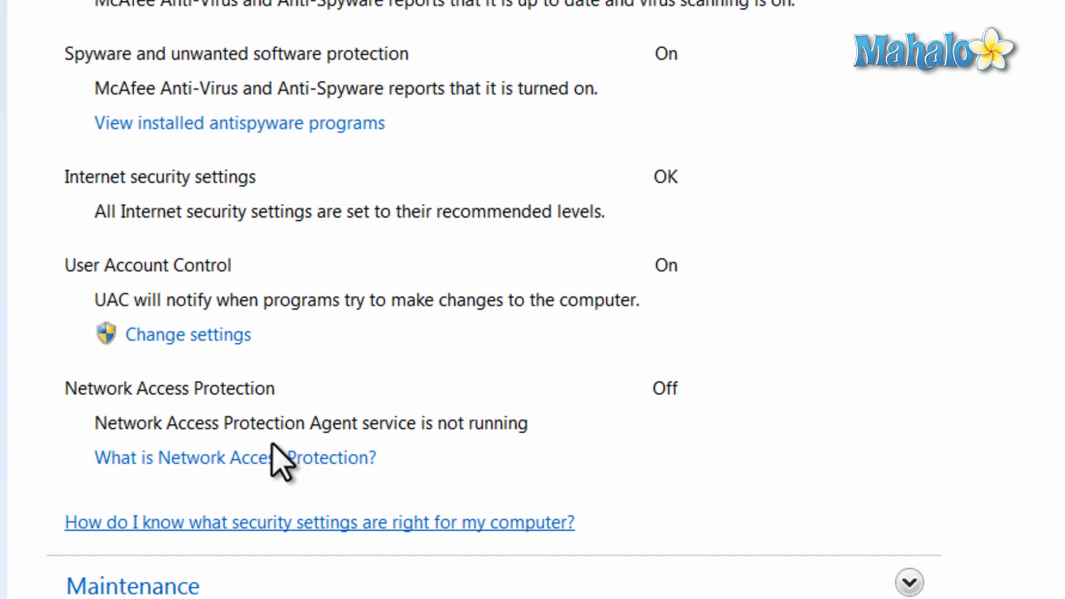
{"action": "scroll", "coordinate": [311, 421], "scroll_direction": "down", "scroll_amount": 4}
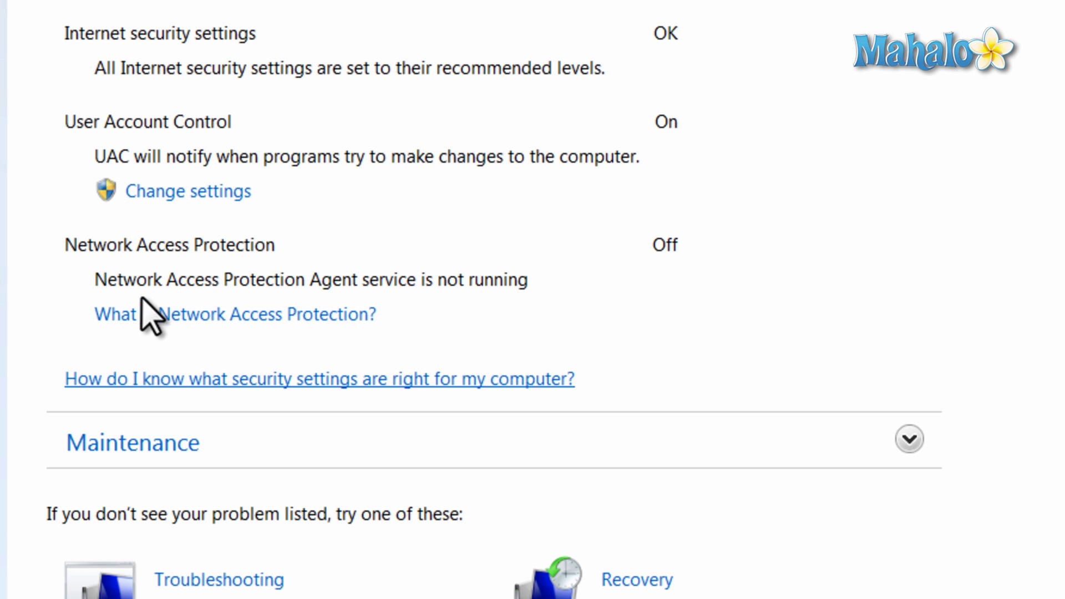
{"action": "scroll", "coordinate": [222, 136], "scroll_direction": "up", "scroll_amount": 4}
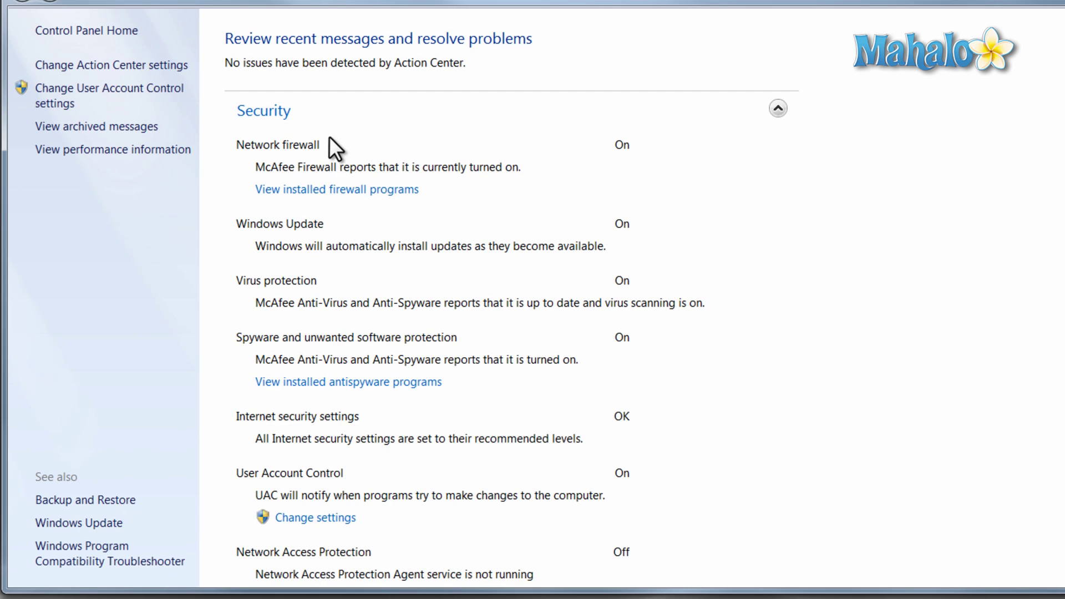
Step: Collapse Security, expand Maintenance, and start then cancel a problem-report solutions check
{"action": "left_click", "coordinate": [282, 105]}
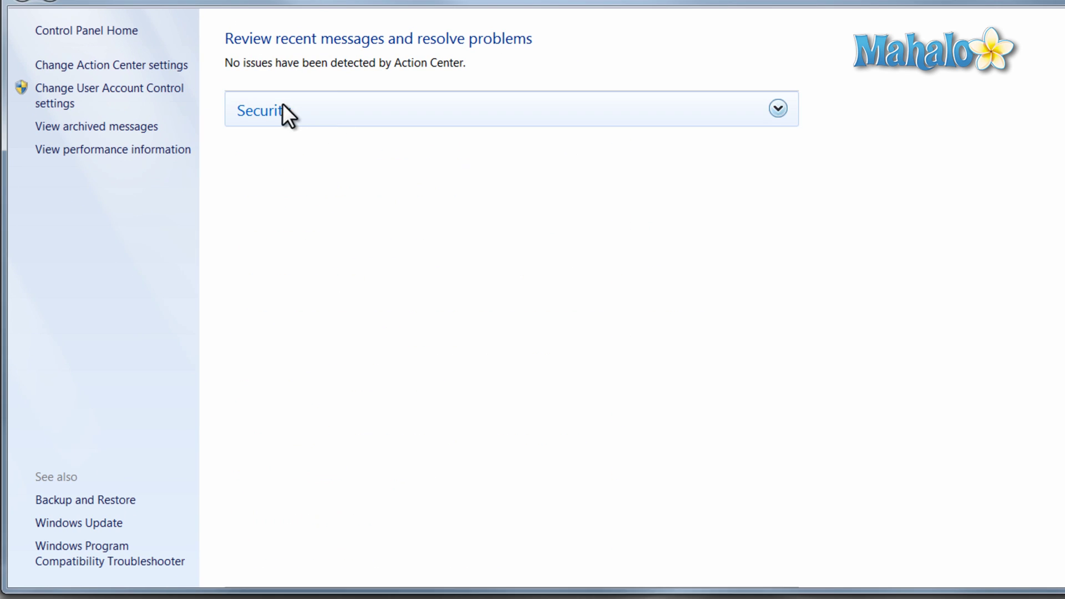
{"action": "left_click", "coordinate": [336, 151]}
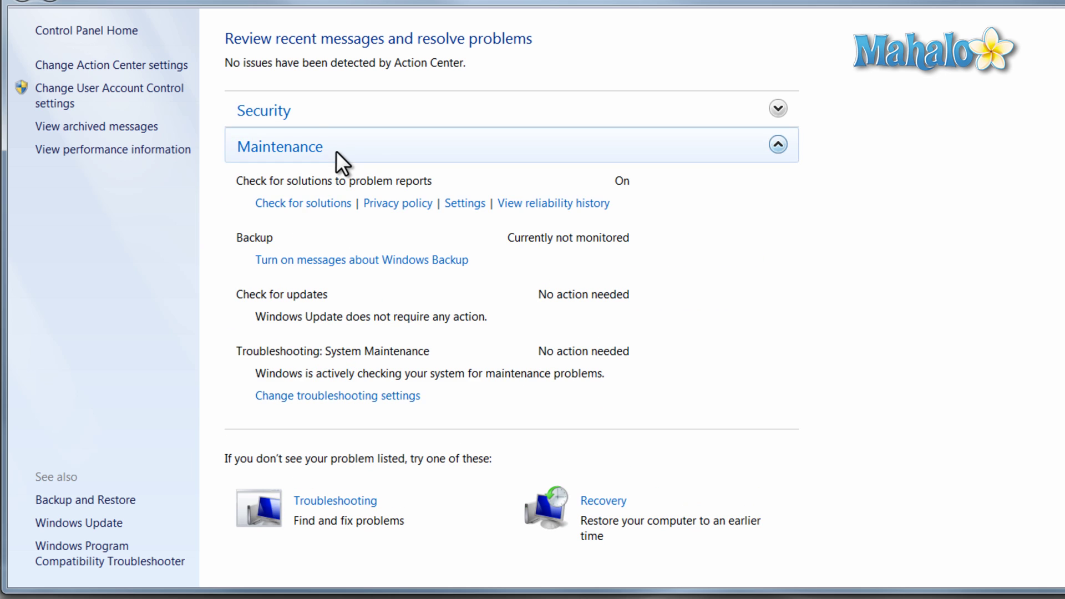
{"action": "left_click", "coordinate": [300, 205]}
{"action": "left_click", "coordinate": [650, 297]}
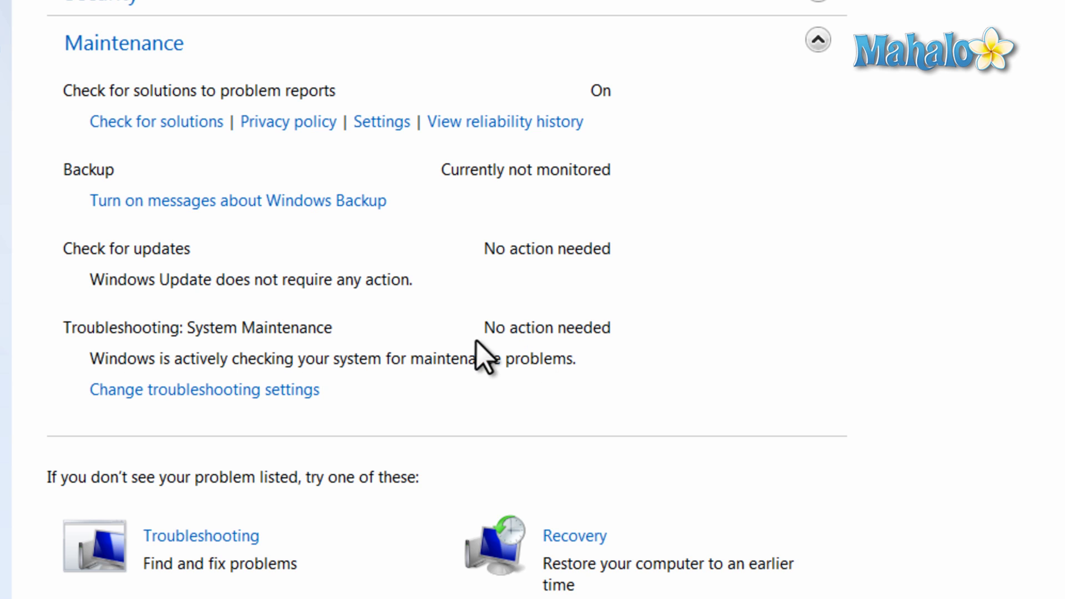
Step: Collapse Maintenance, reopen Action Center, and expand Security showing Network Access Protection Off
{"action": "left_click", "coordinate": [164, 47]}
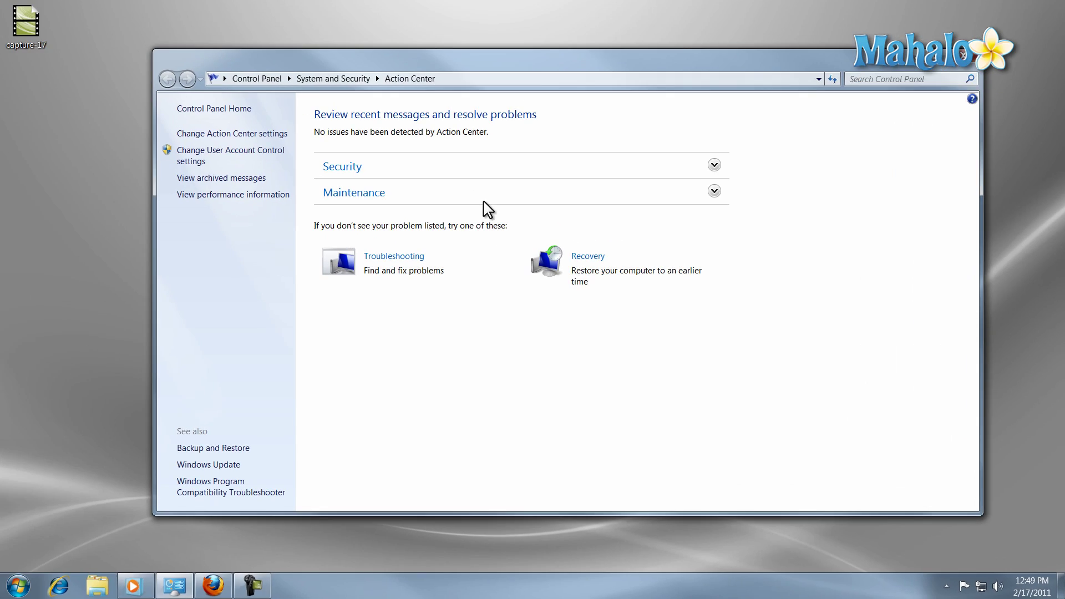
{"action": "left_click", "coordinate": [484, 194]}
{"action": "left_click", "coordinate": [468, 174]}
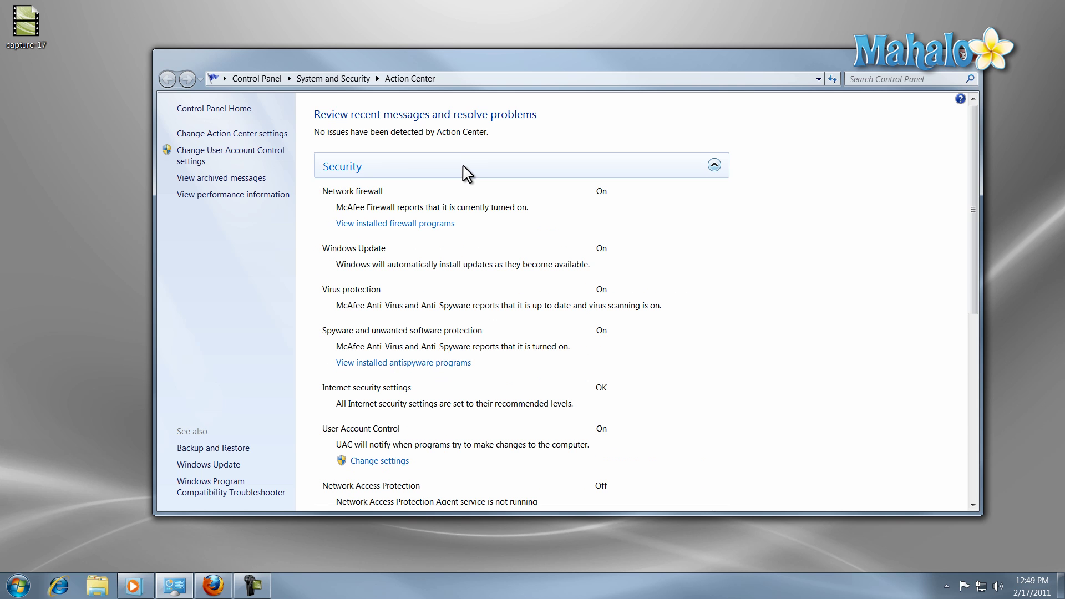